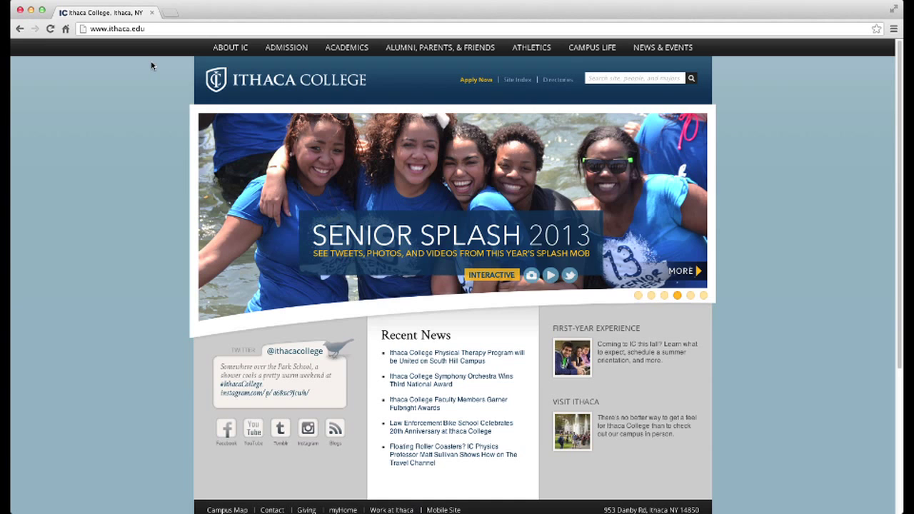
Go to myhome.ithaca.edu and sign in with the Netpass username and password.
{"action": "left_click", "coordinate": [172, 29]}
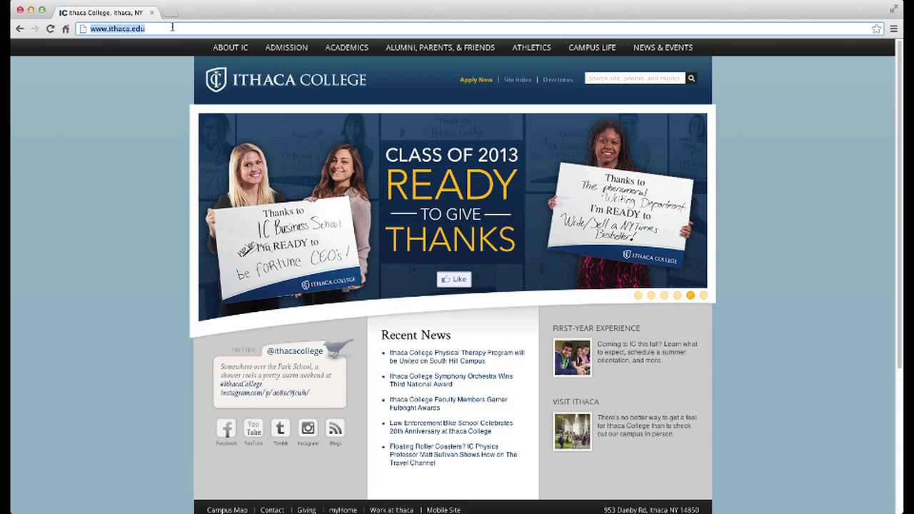
{"action": "type", "text": "myhome.ithaca.e"}
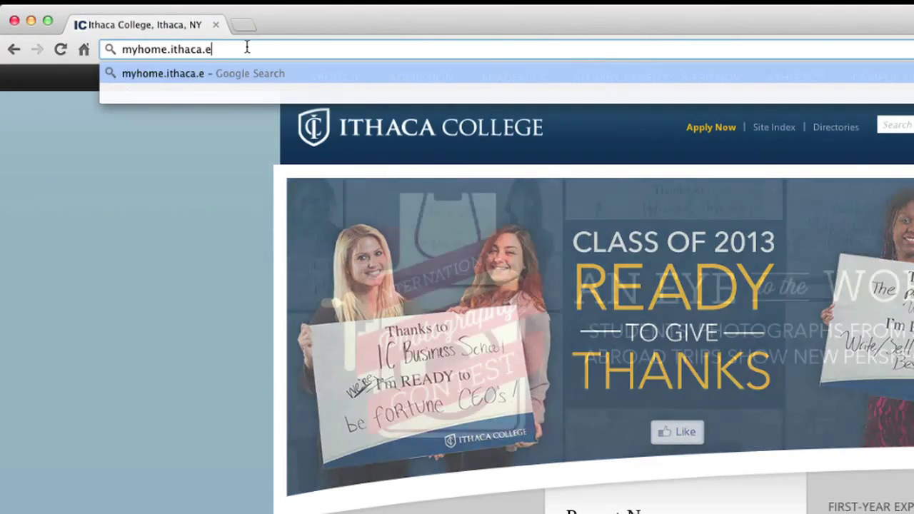
{"action": "type", "text": "du"}
{"action": "key", "text": "Return"}
{"action": "key", "text": "Tab"}
{"action": "type", "text": "•••••••••••••"}
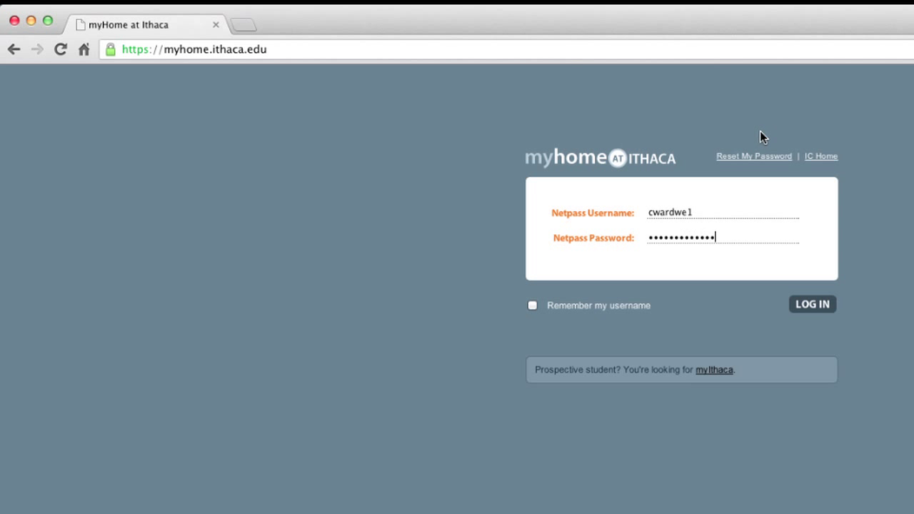
{"action": "key", "text": "Return"}
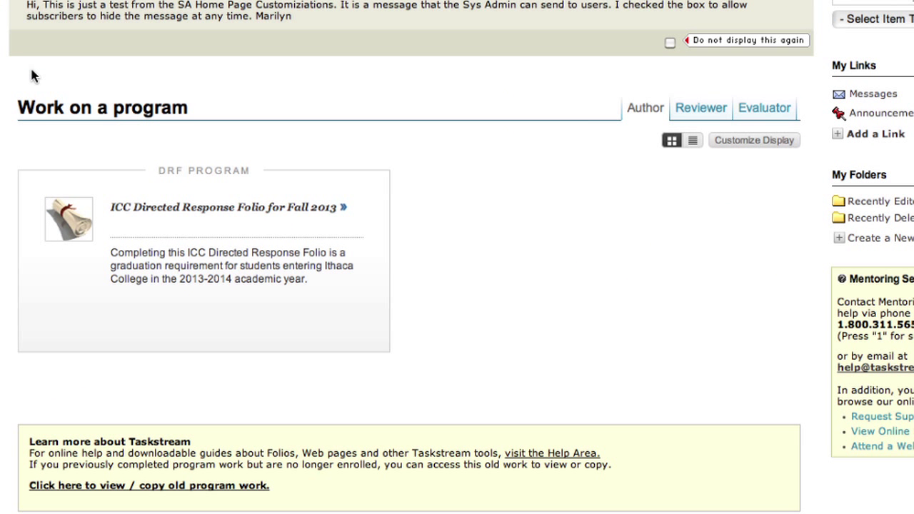
Open the ICC Directed Response Folio for Fall 2013 program and download its Getting Started Guide.
{"action": "left_click", "coordinate": [208, 216]}
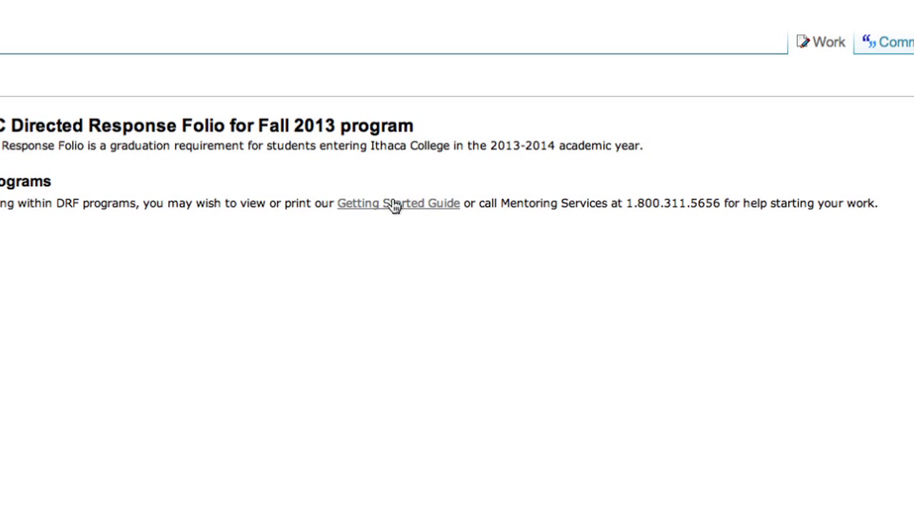
{"action": "left_click", "coordinate": [395, 204]}
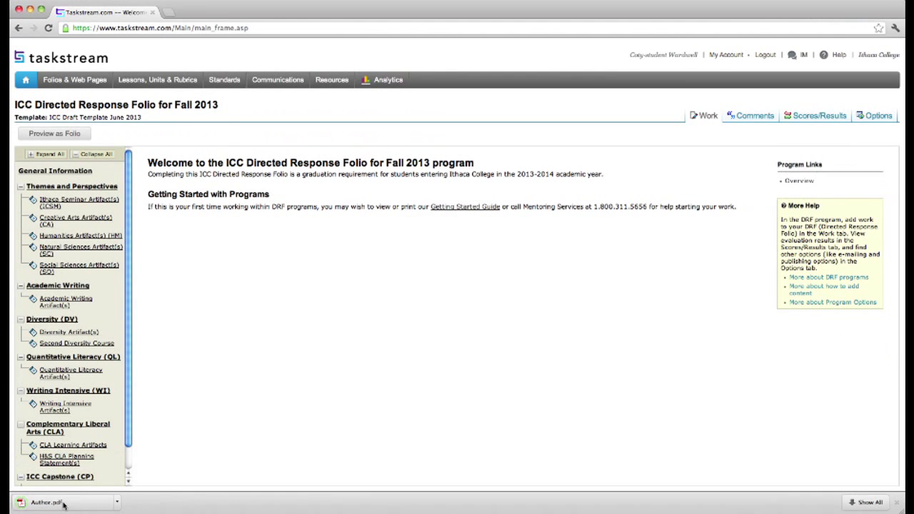
{"action": "left_click", "coordinate": [63, 503]}
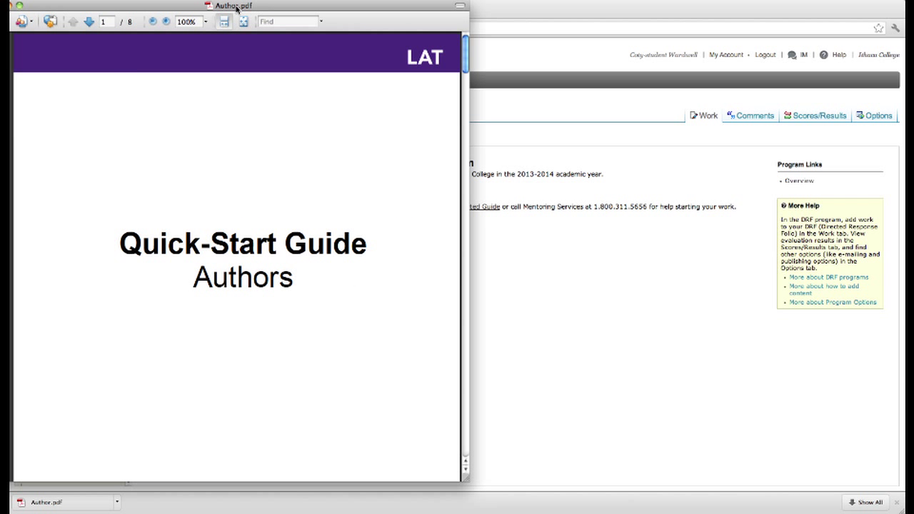
{"action": "left_click_drag", "start_coordinate": [238, 7], "coordinate": [393, 40]}
{"action": "left_click", "coordinate": [153, 38]}
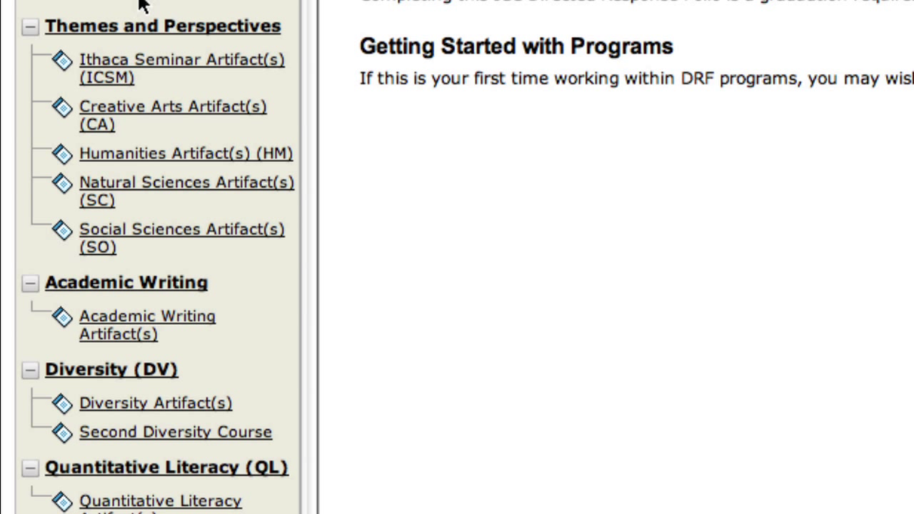
View the Themes and Perspectives requirements, then open the Ithaca Seminar Artifact(s) requirement.
{"action": "left_click", "coordinate": [128, 27]}
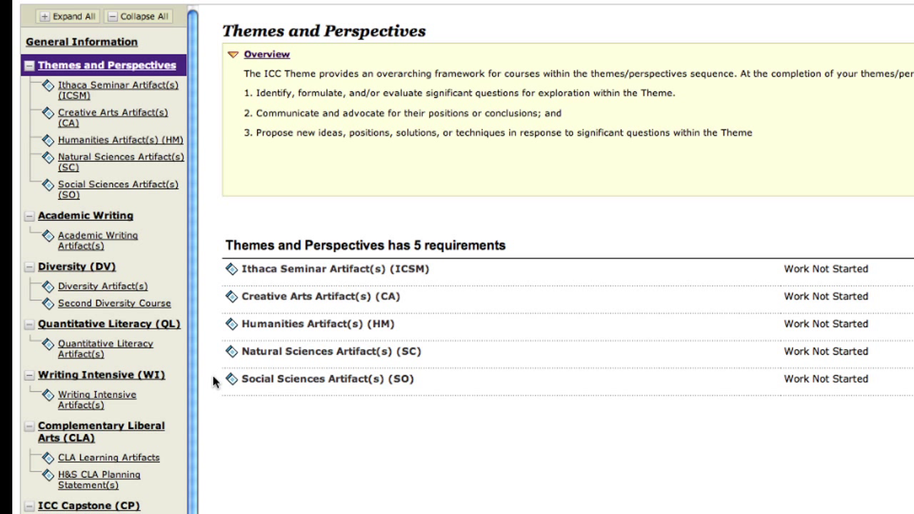
{"action": "left_click", "coordinate": [133, 91]}
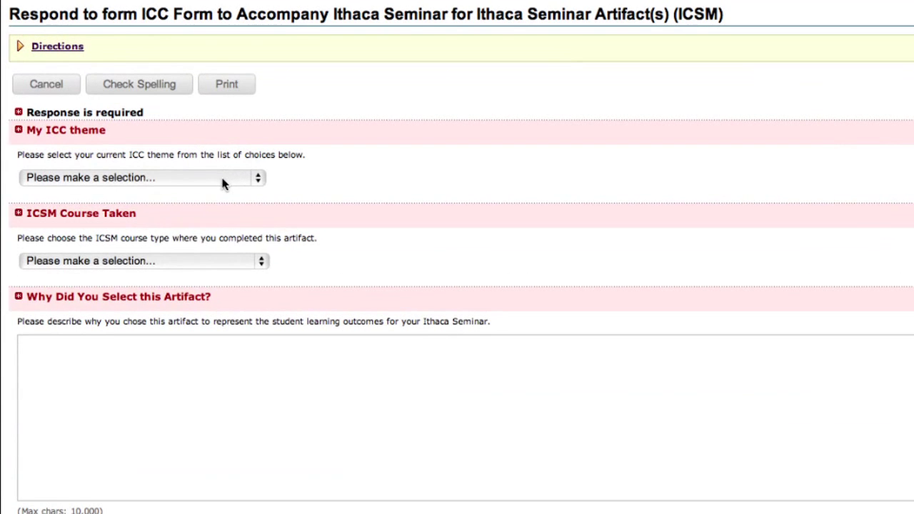
Set the ICC theme to Power & Justice and the course to ICSM 105xx Ithaca Seminar.
{"action": "left_click", "coordinate": [151, 162]}
{"action": "left_click", "coordinate": [209, 236]}
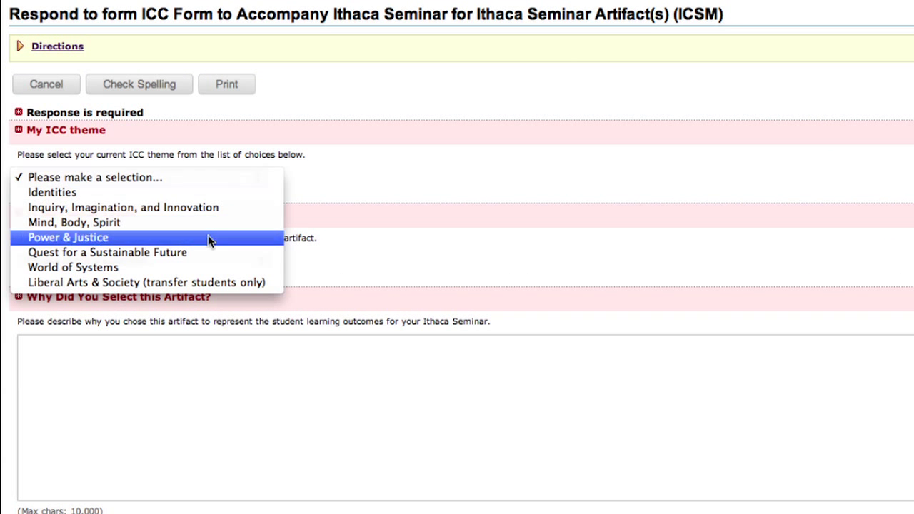
{"action": "left_click", "coordinate": [192, 261]}
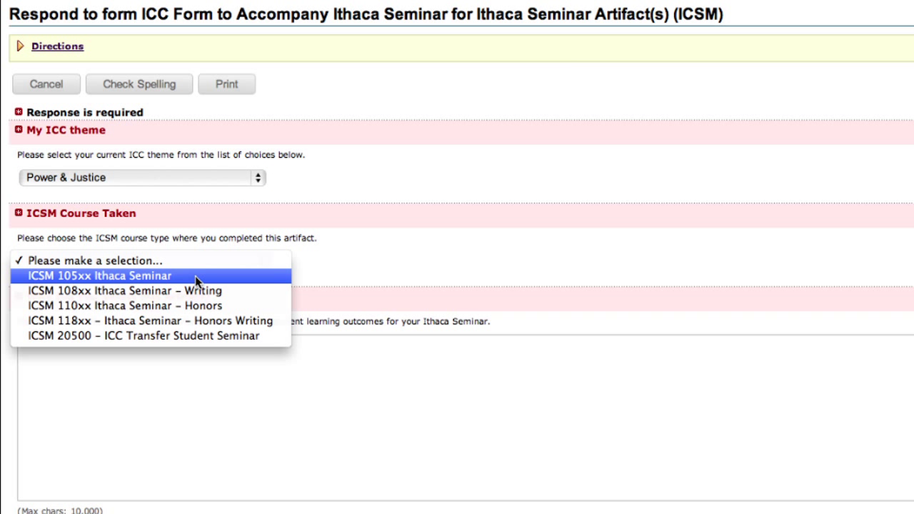
{"action": "left_click", "coordinate": [198, 278]}
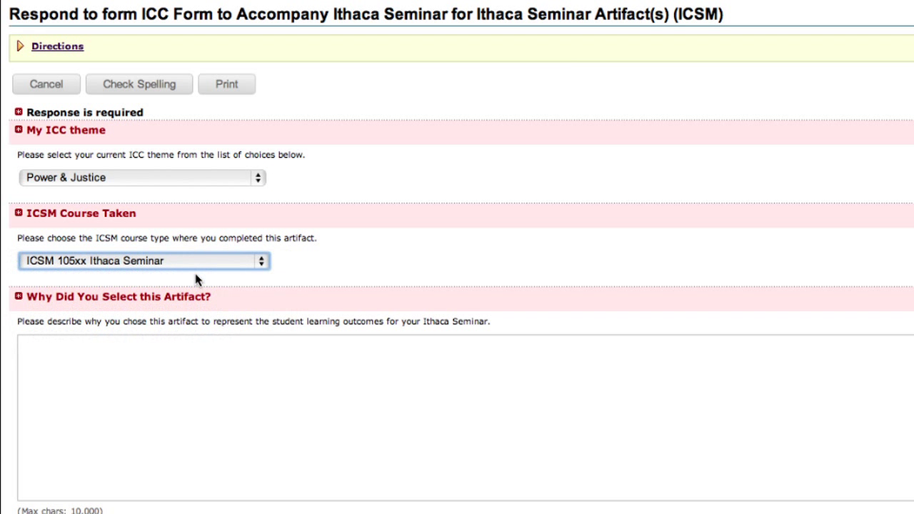
Begin the artifact-choice explanation with 'I chose this because...'.
{"action": "left_click", "coordinate": [209, 348]}
{"action": "type", "text": "I chose this because..."}
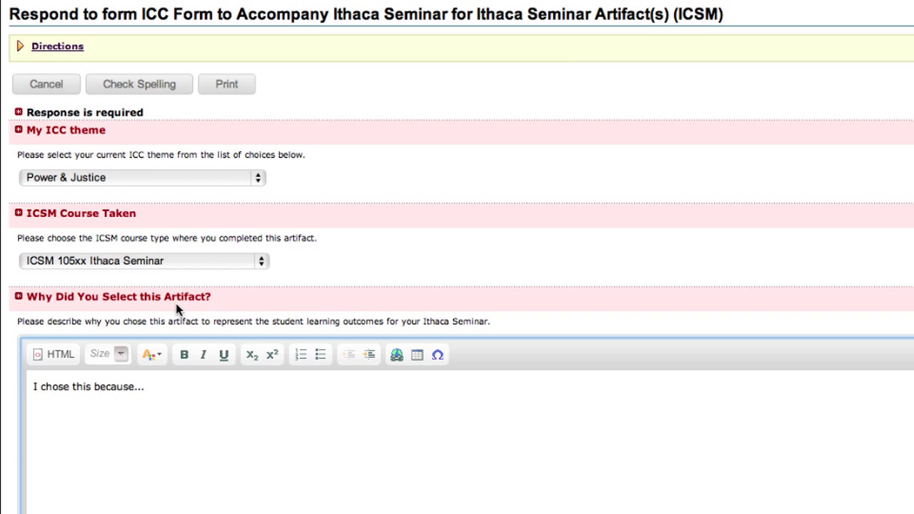
{"action": "scroll", "coordinate": [220, 381], "scroll_direction": "down", "scroll_amount": 2}
{"action": "scroll", "coordinate": [220, 379], "scroll_direction": "down", "scroll_amount": 1}
Scroll down to the question on how course learning relates to the theme.
{"action": "scroll", "coordinate": [221, 360], "scroll_direction": "down", "scroll_amount": 3}
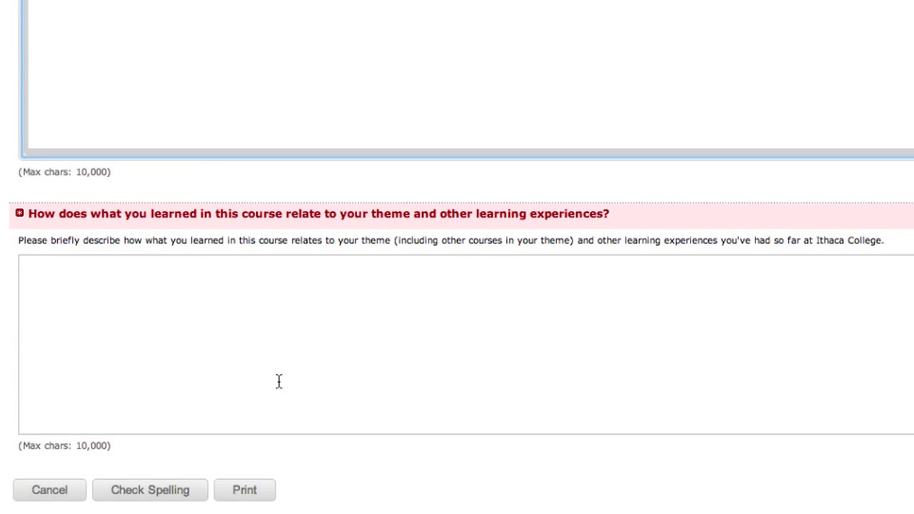